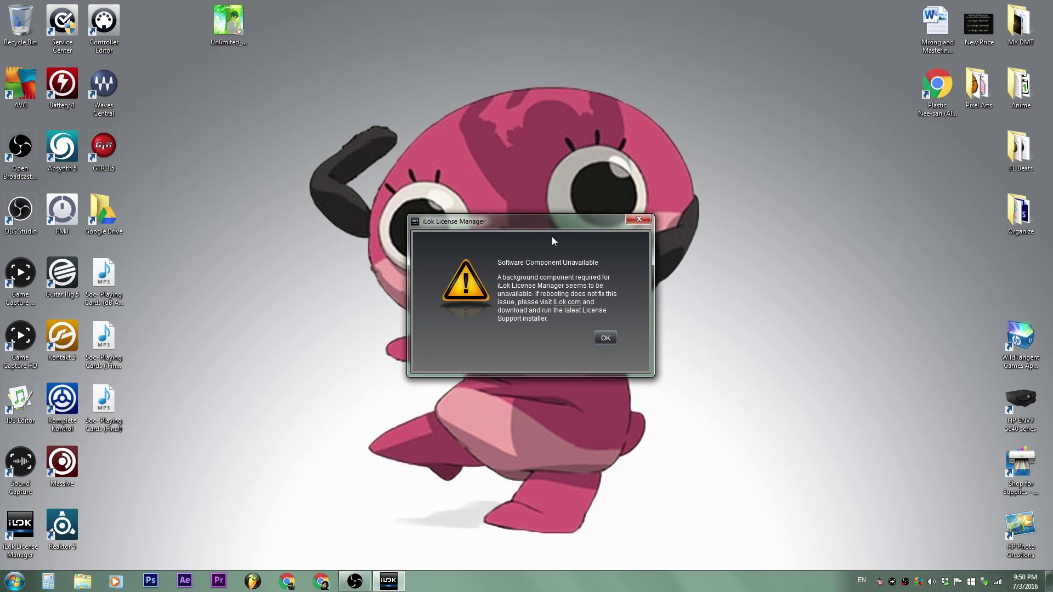
# Move the iLok License Manager warning aside and launch FL Studio from the taskbar
pyautogui.moveTo(582, 212); pyautogui.dragTo(689, 151)
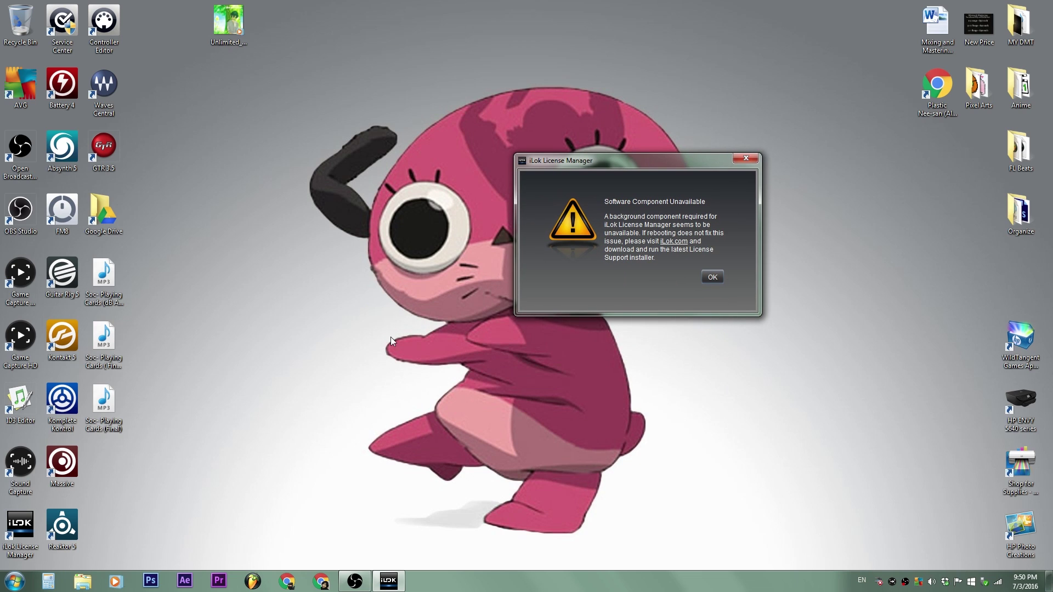
pyautogui.click(263, 580)
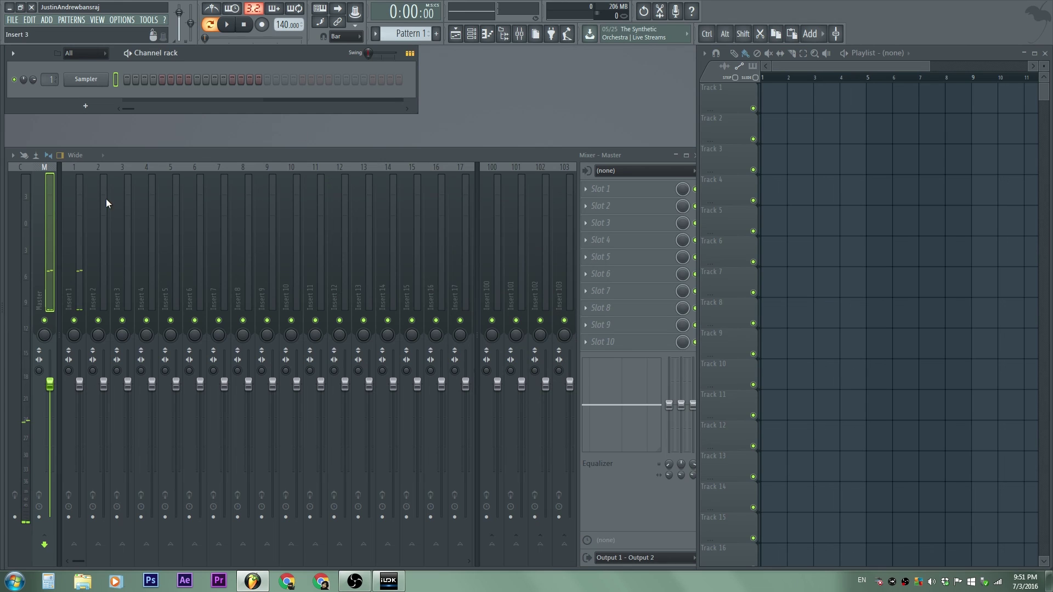
# Load Auto-Tune_8 into FX slot 1 of mixer Insert 4
pyautogui.click(141, 220)
pyautogui.click(599, 198)
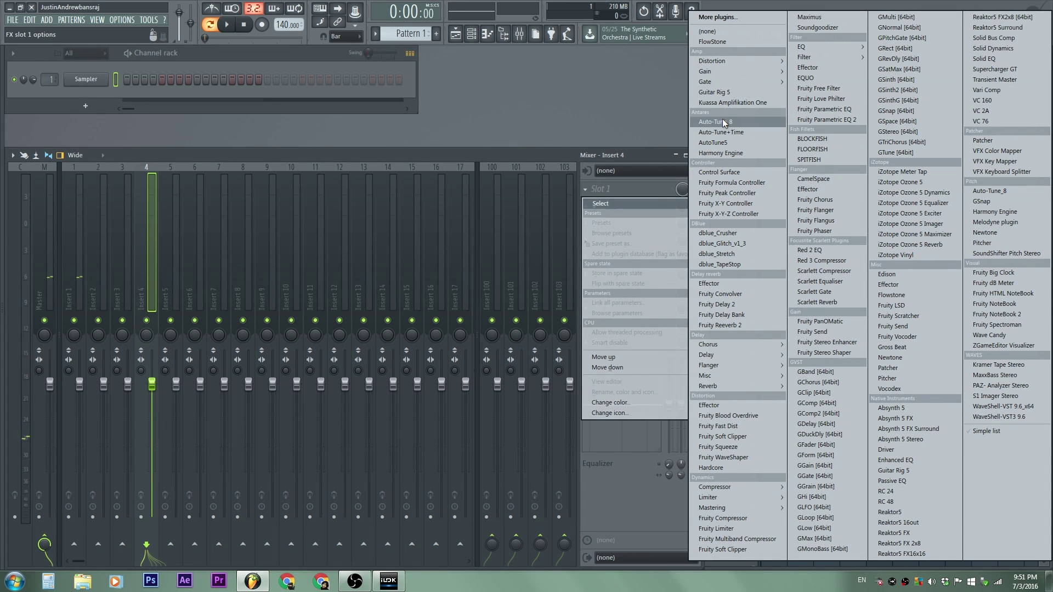
pyautogui.click(727, 120)
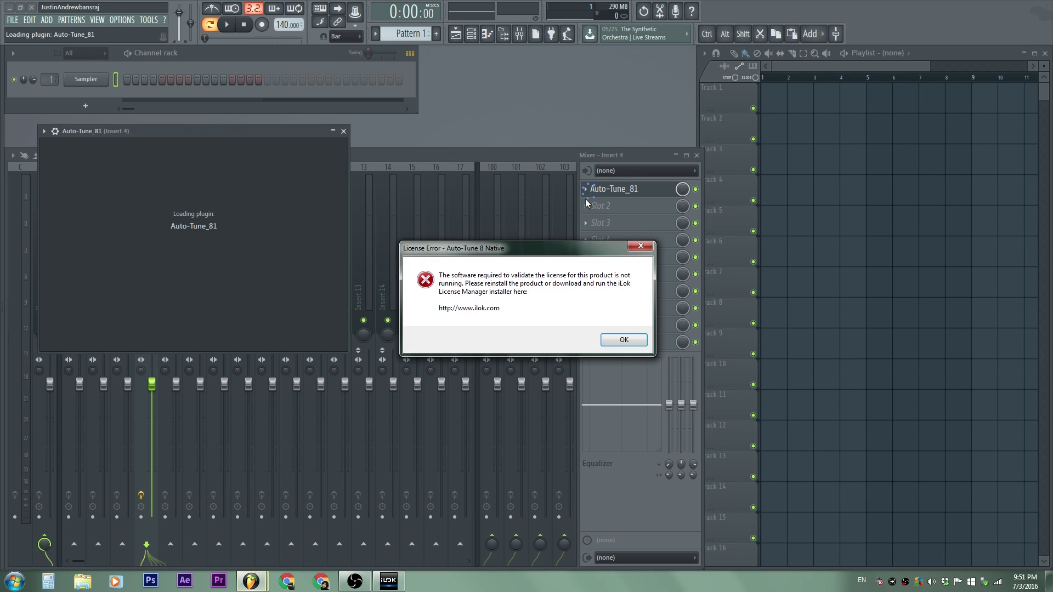
# Dismiss both license and plugin load errors, then quit FL Studio without saving
pyautogui.click(615, 341)
pyautogui.click(632, 327)
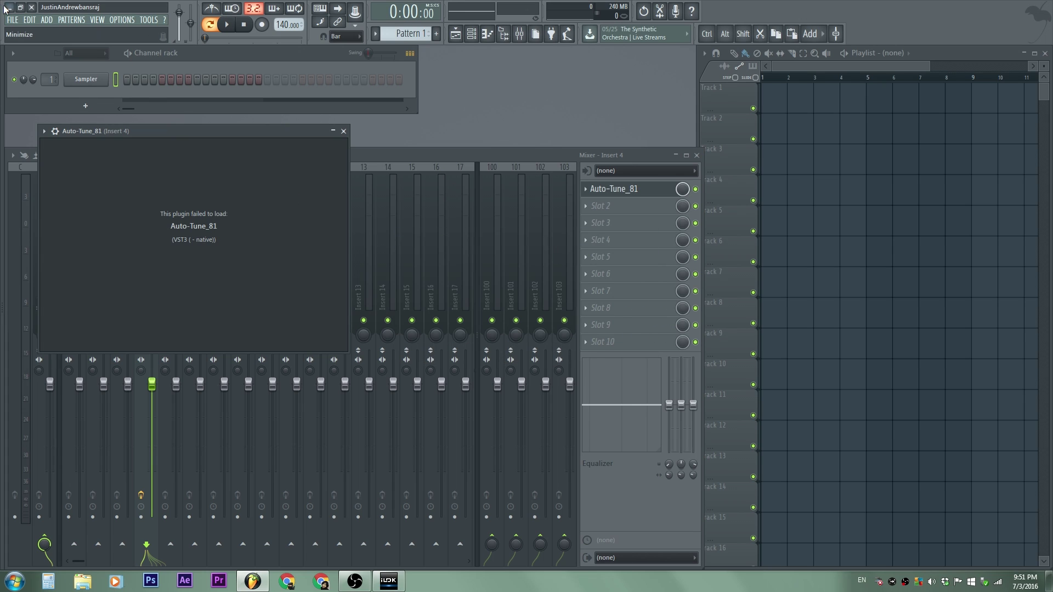
pyautogui.click(33, 7)
pyautogui.click(541, 325)
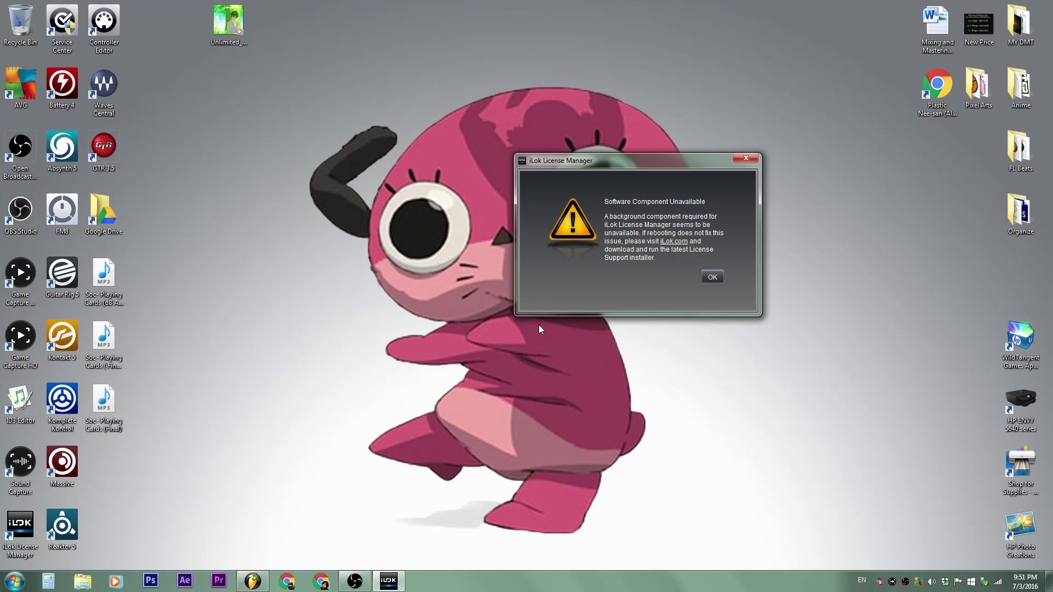
# Dismiss the iLok warning and open Administrative Tools by searching 'admin' in Start
pyautogui.click(713, 276)
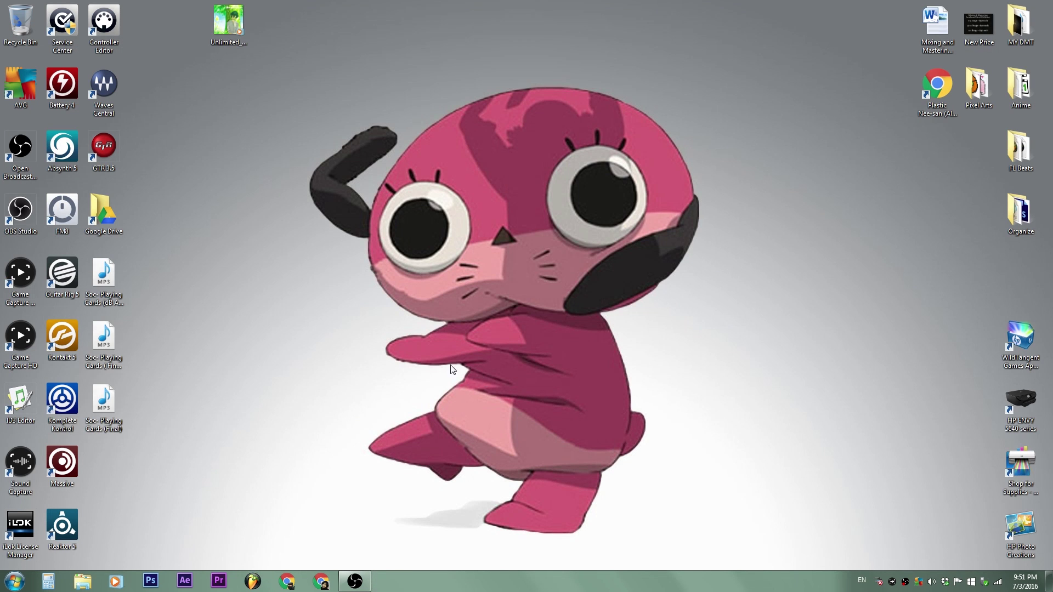
pyautogui.click(18, 585)
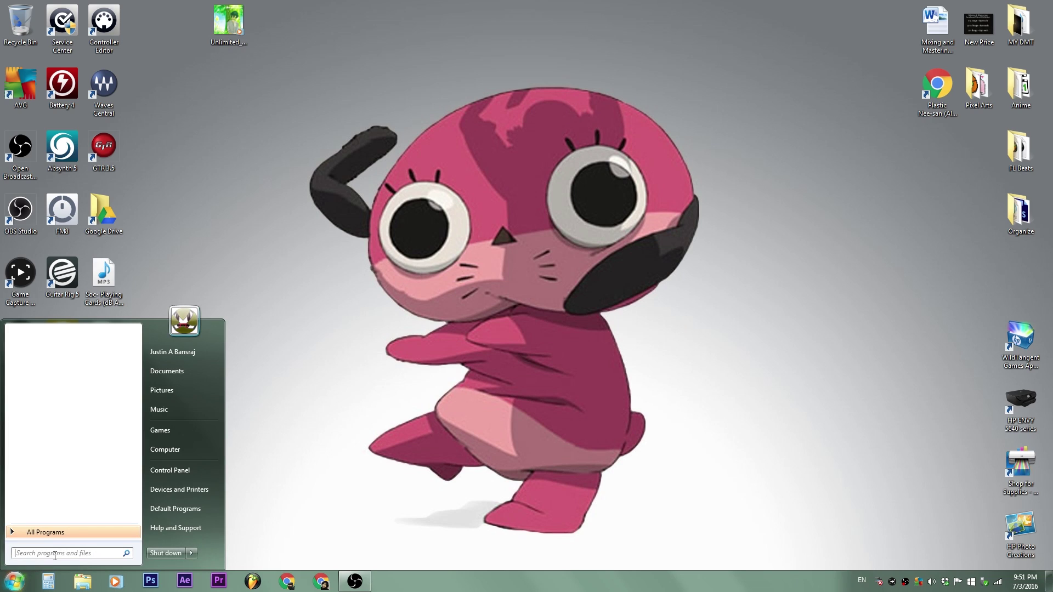
pyautogui.write('admini')
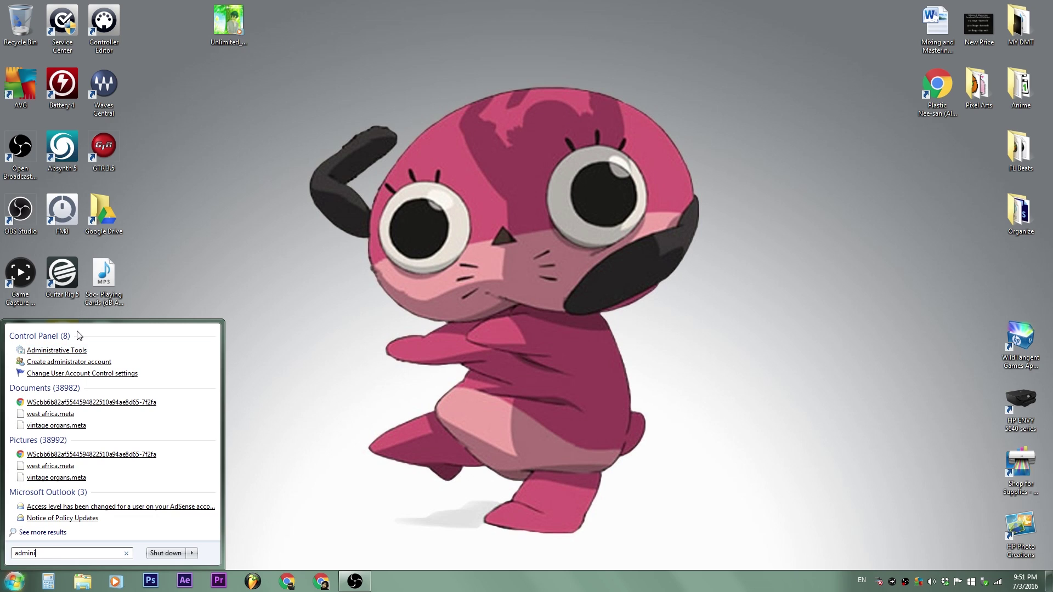
pyautogui.click(75, 352)
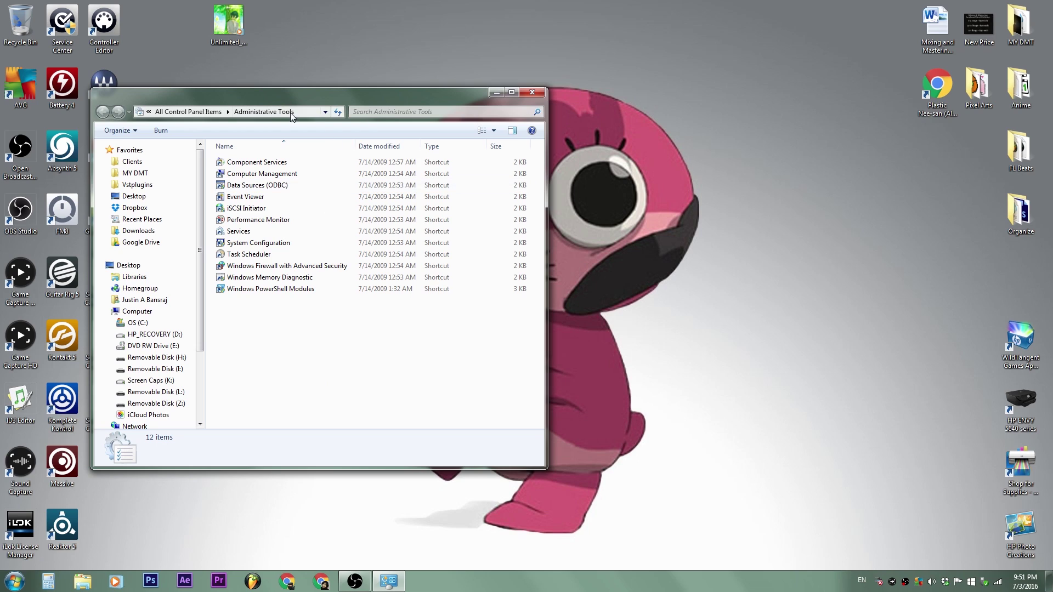
# Open the Services console from the Administrative Tools folder
pyautogui.moveTo(291, 97); pyautogui.dragTo(338, 91)
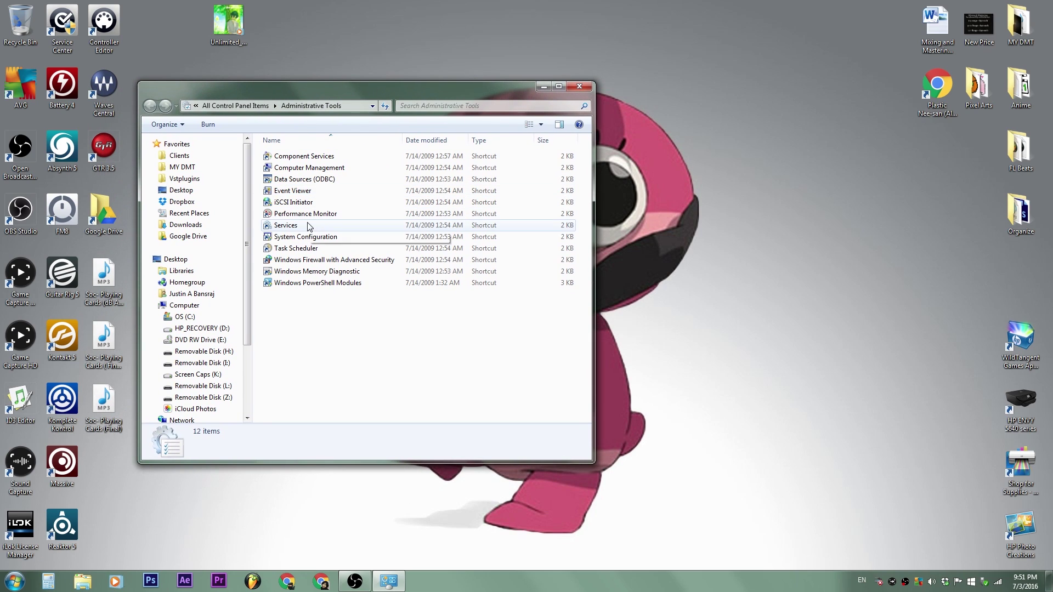
pyautogui.click(292, 230)
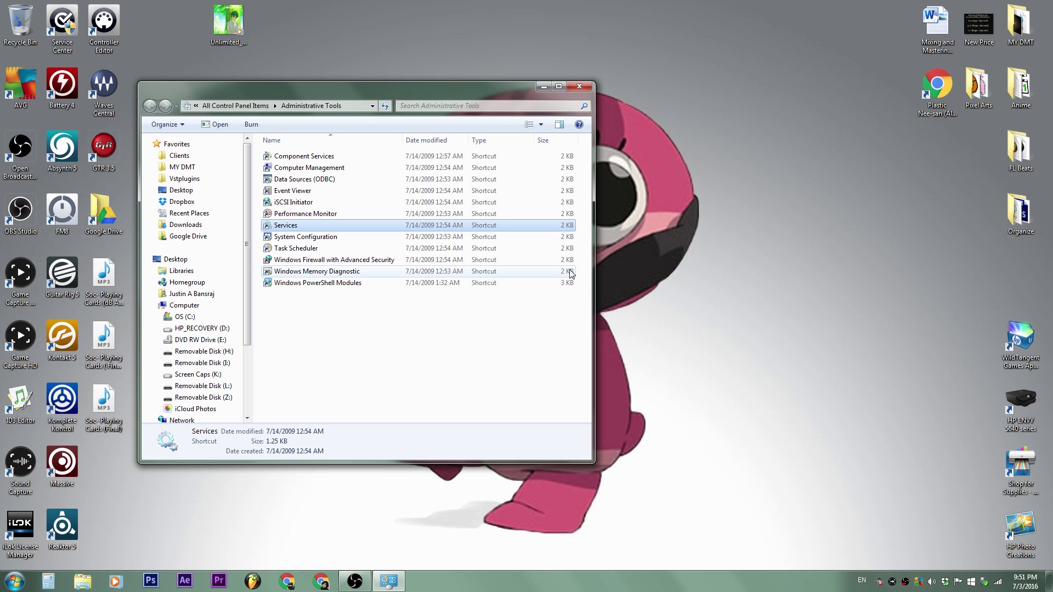
pyautogui.press('Return')
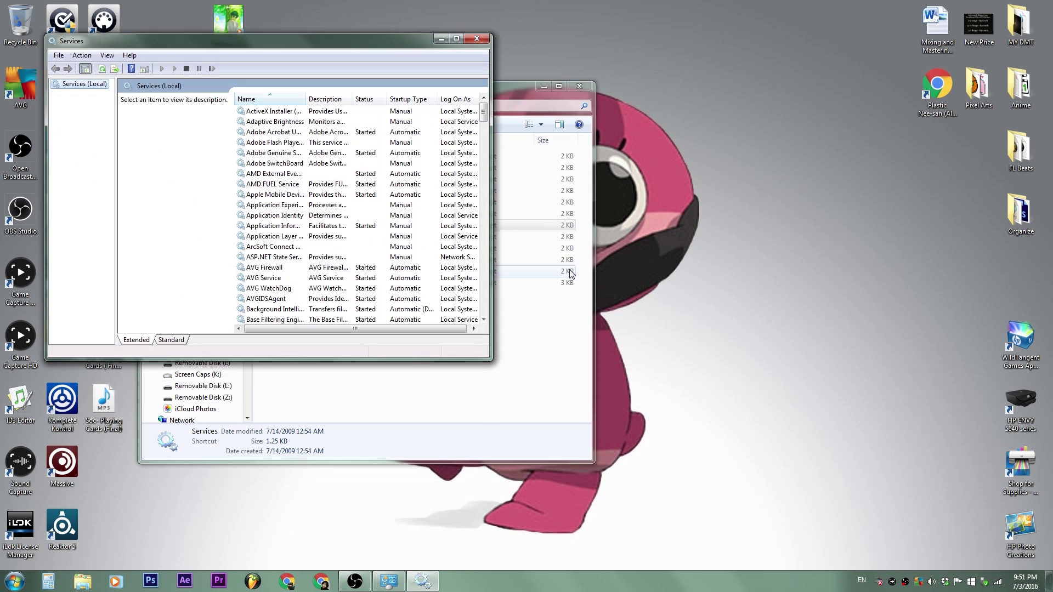
# Jump to PACE License Services in the services list and bring up its context menu
pyautogui.click(272, 145)
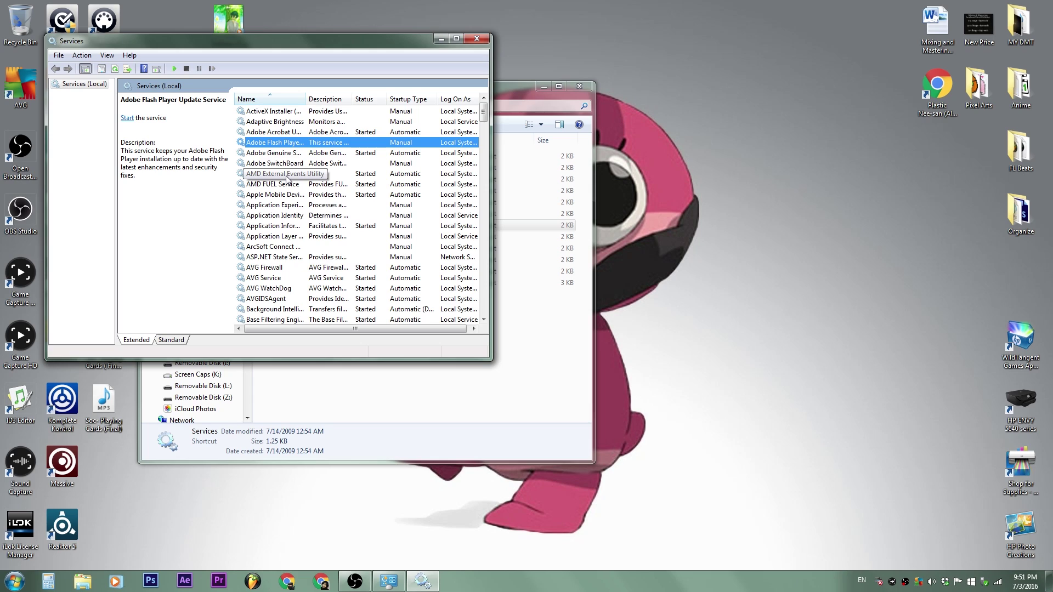
pyautogui.click(287, 163)
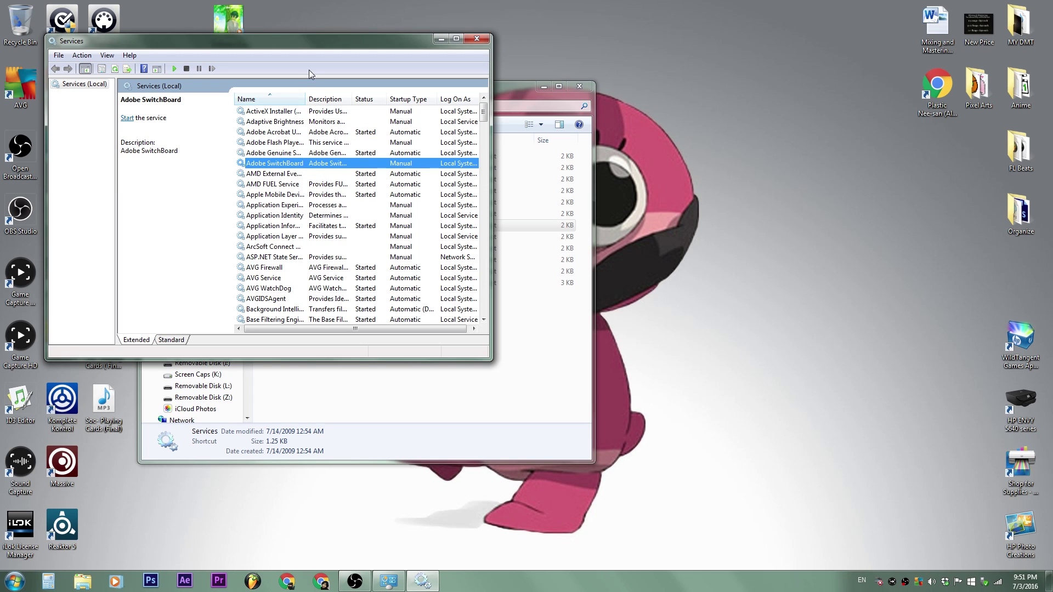
pyautogui.press('p')
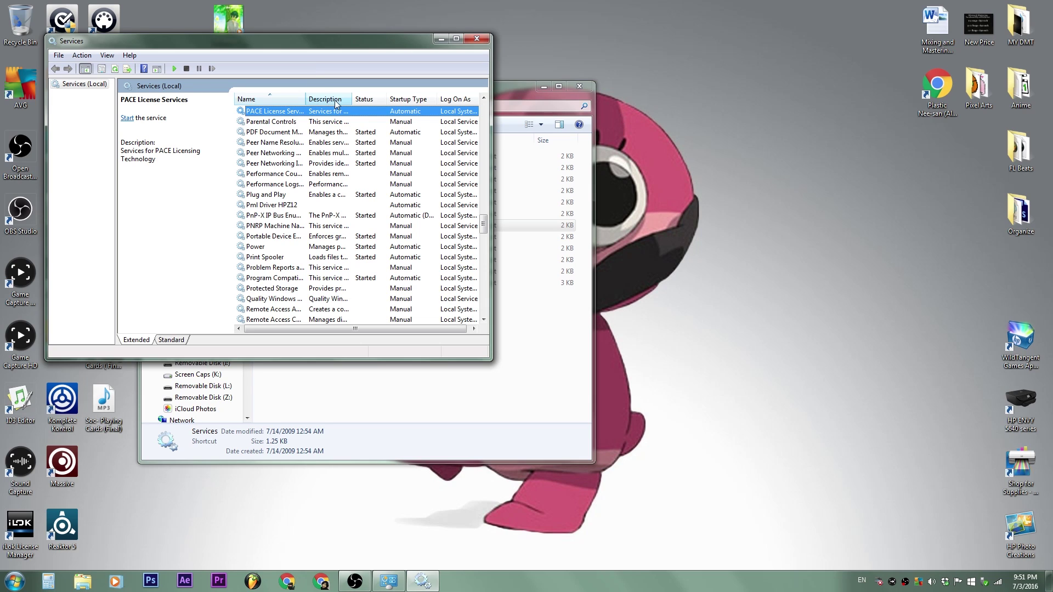
pyautogui.moveTo(353, 99); pyautogui.dragTo(327, 97)
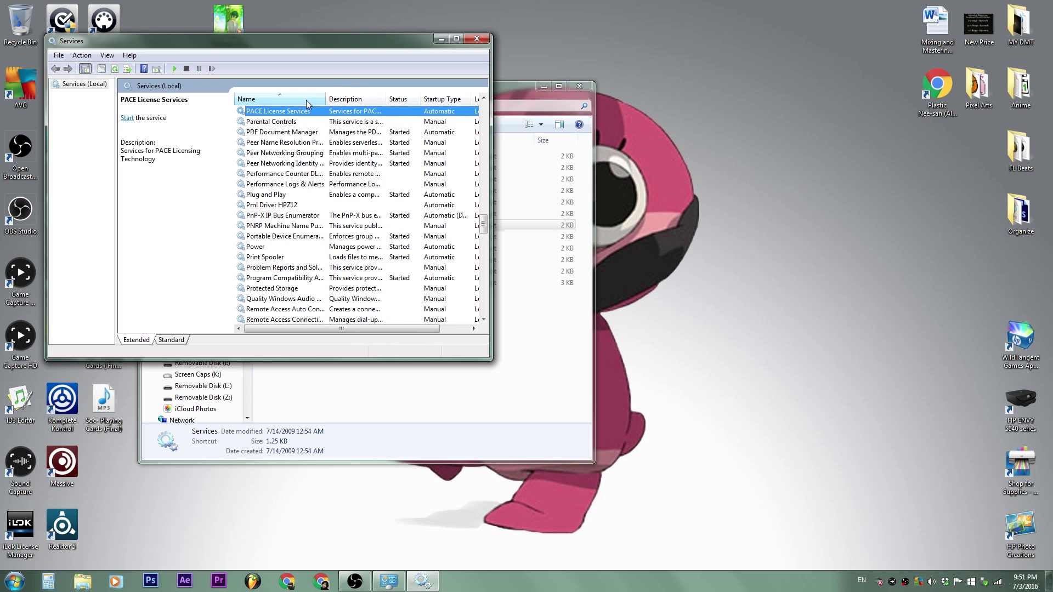
pyautogui.hscroll(1, 356, 120)
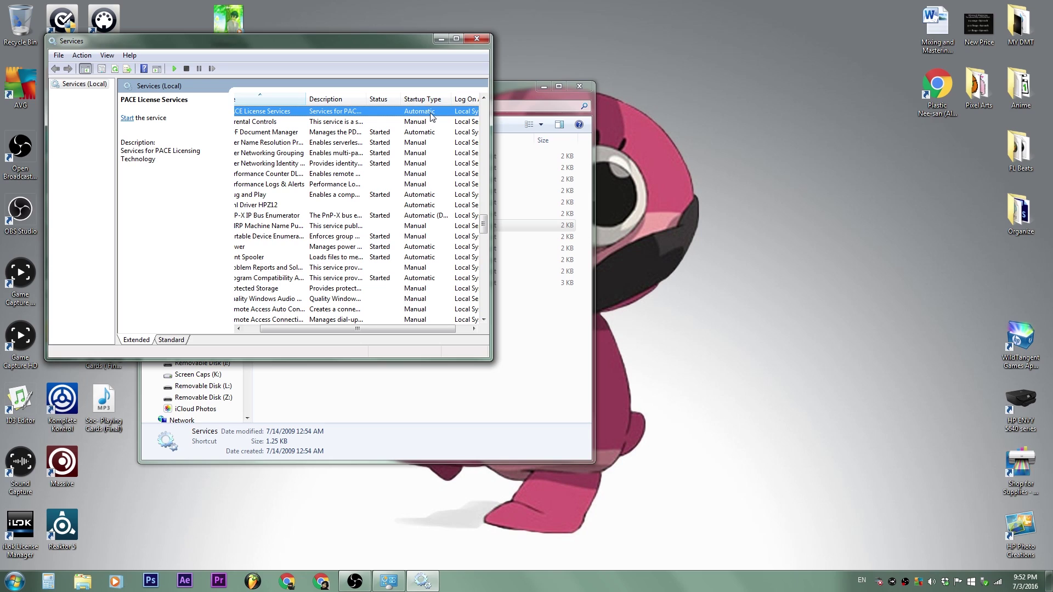
pyautogui.hscroll(-1, 409, 126)
pyautogui.rightClick(363, 114)
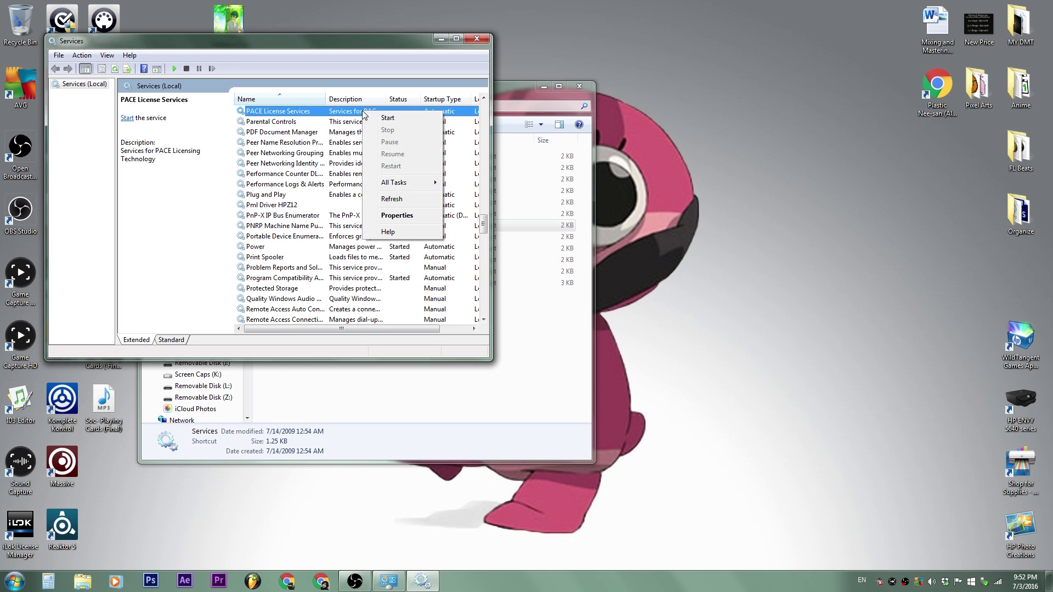
# In PACE License Services Properties, set Startup type to Automatic, apply, and close with OK
pyautogui.click(406, 217)
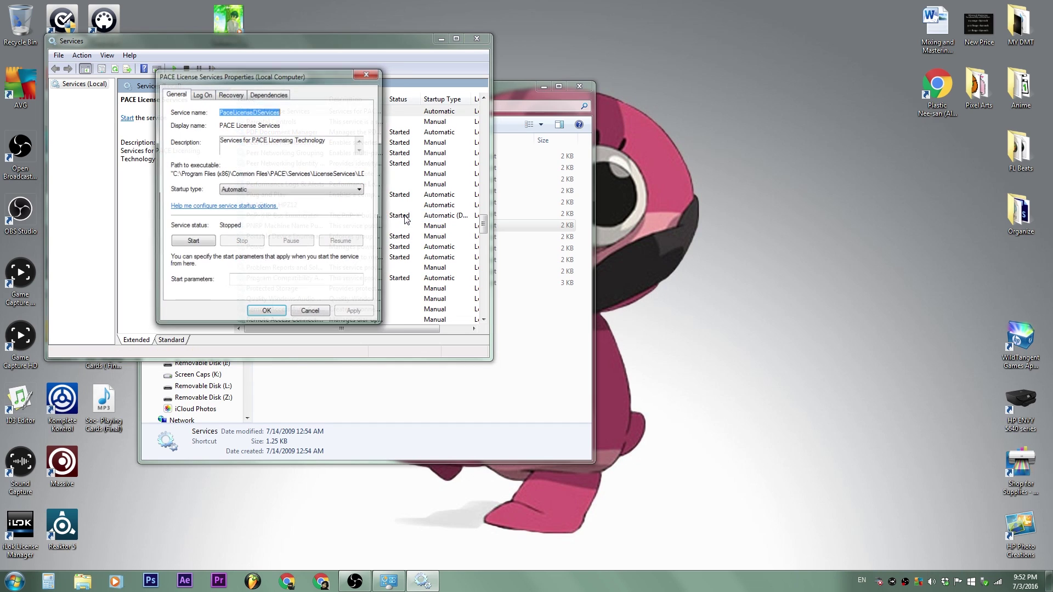
pyautogui.click(244, 189)
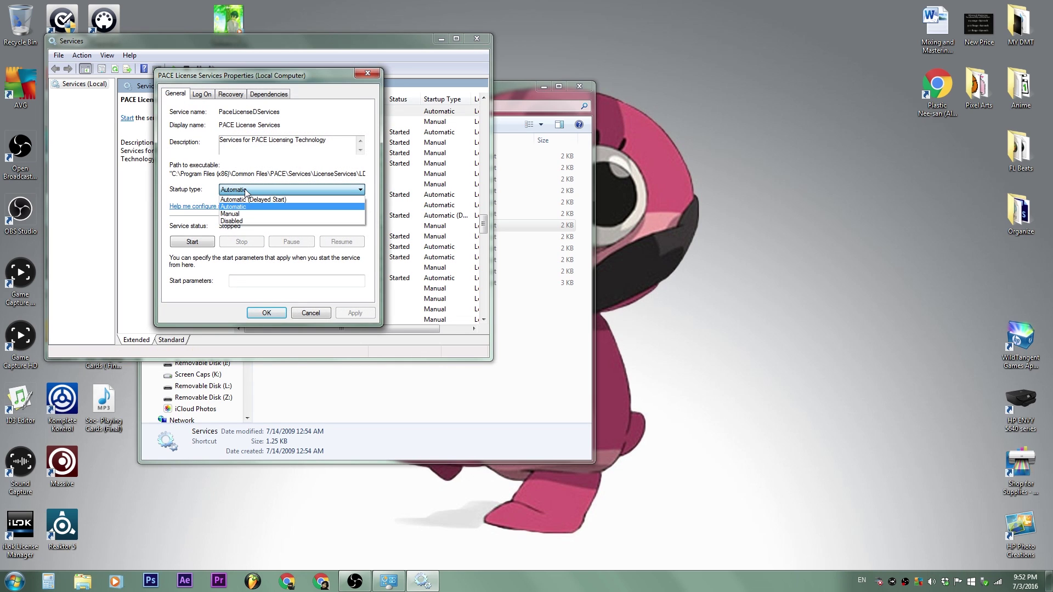
pyautogui.click(263, 211)
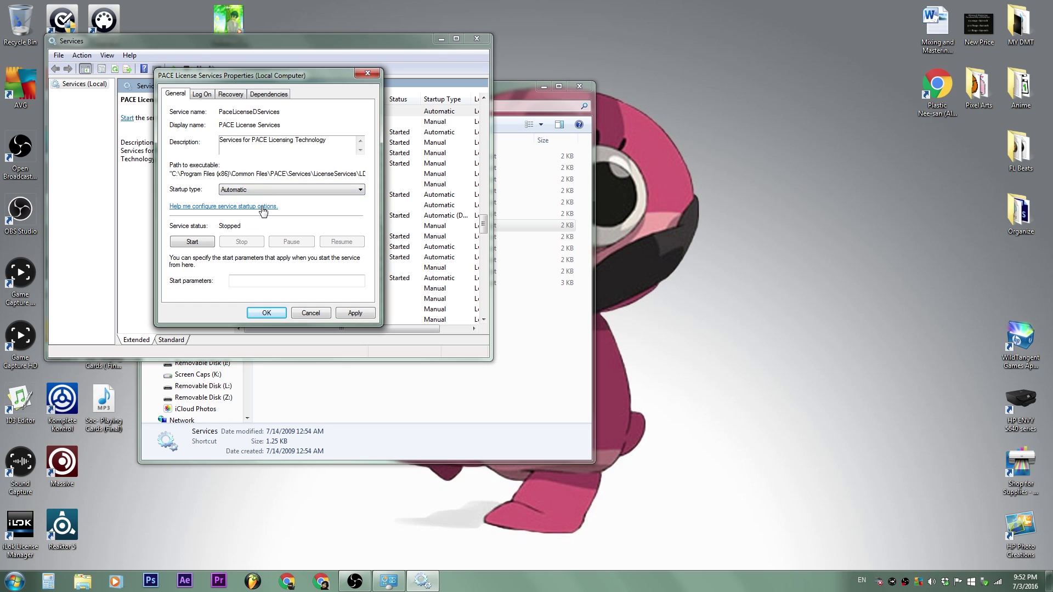
pyautogui.click(344, 312)
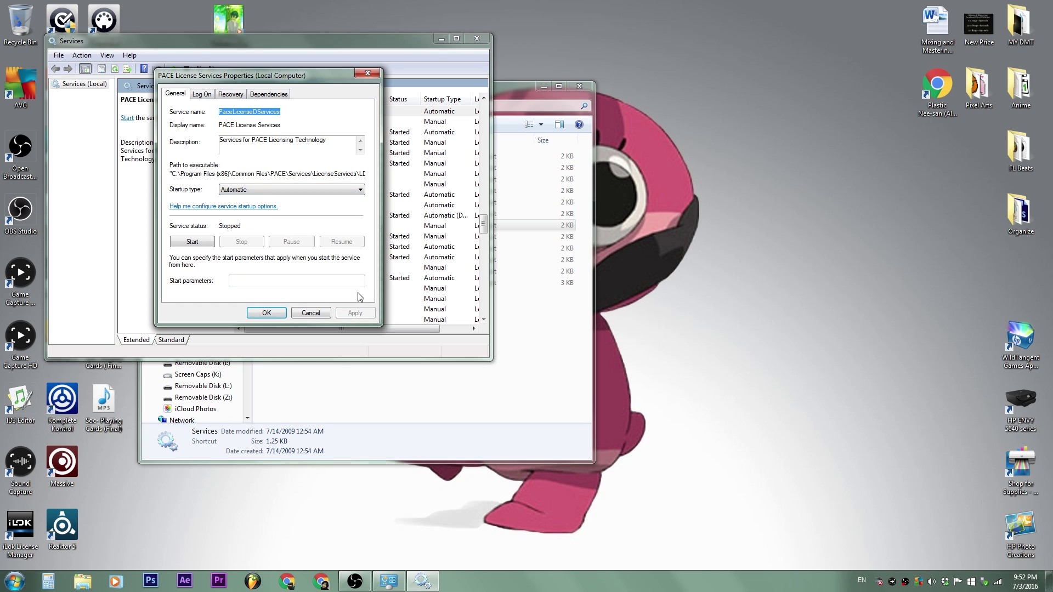
pyautogui.click(277, 316)
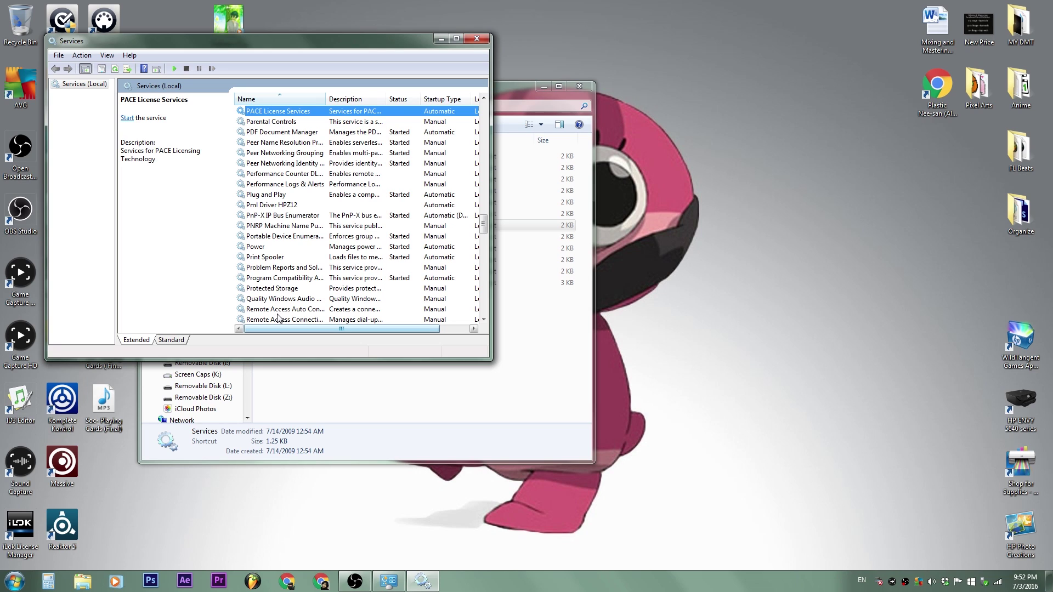
# Rearrange the Administrative Tools and Services windows and check the connected removable devices
pyautogui.click(423, 404)
pyautogui.moveTo(421, 99); pyautogui.dragTo(748, 89)
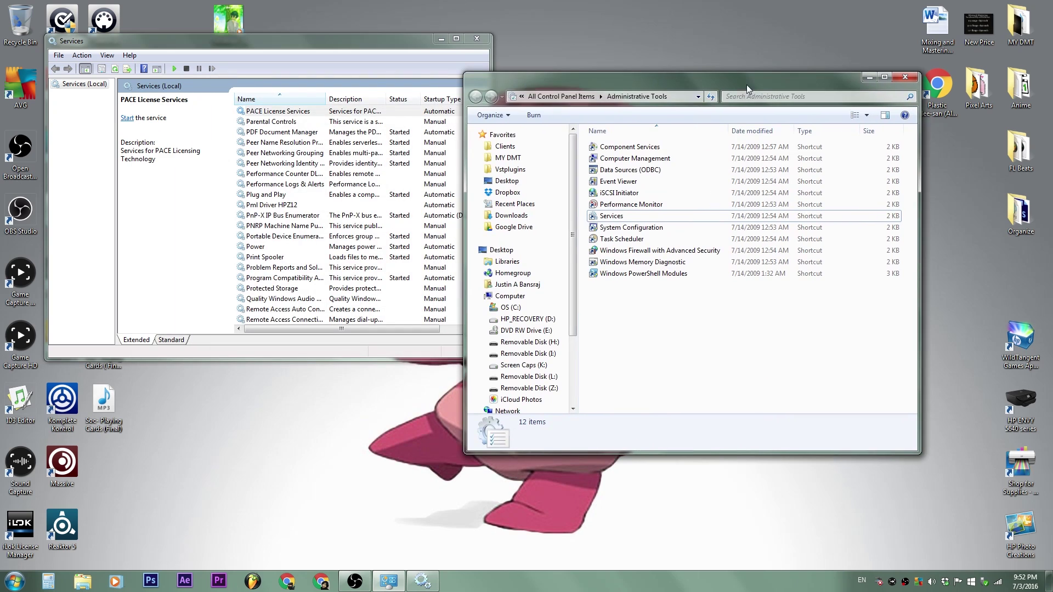
pyautogui.click(390, 113)
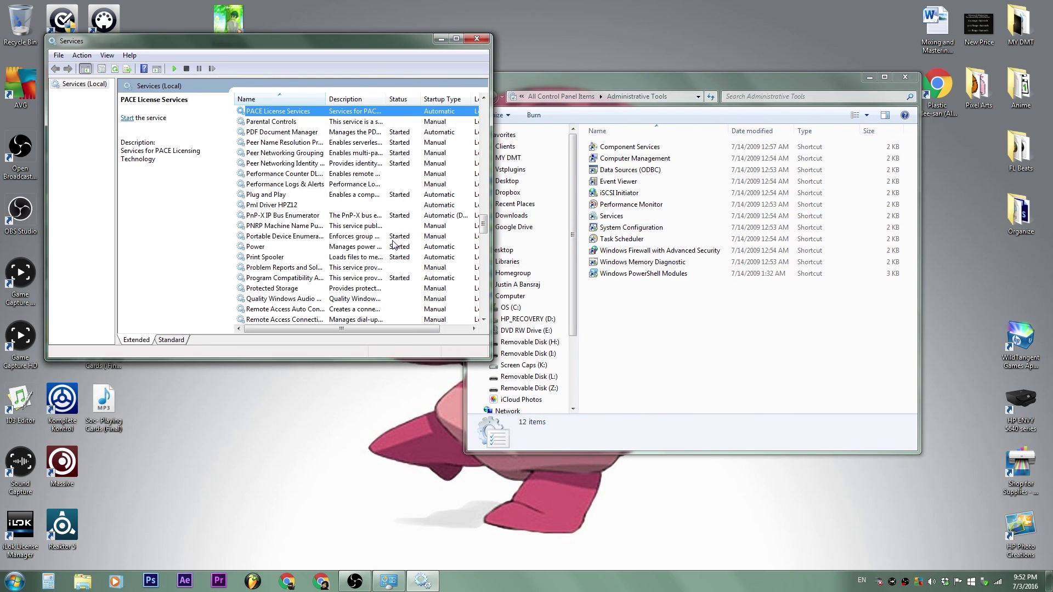
pyautogui.click(982, 583)
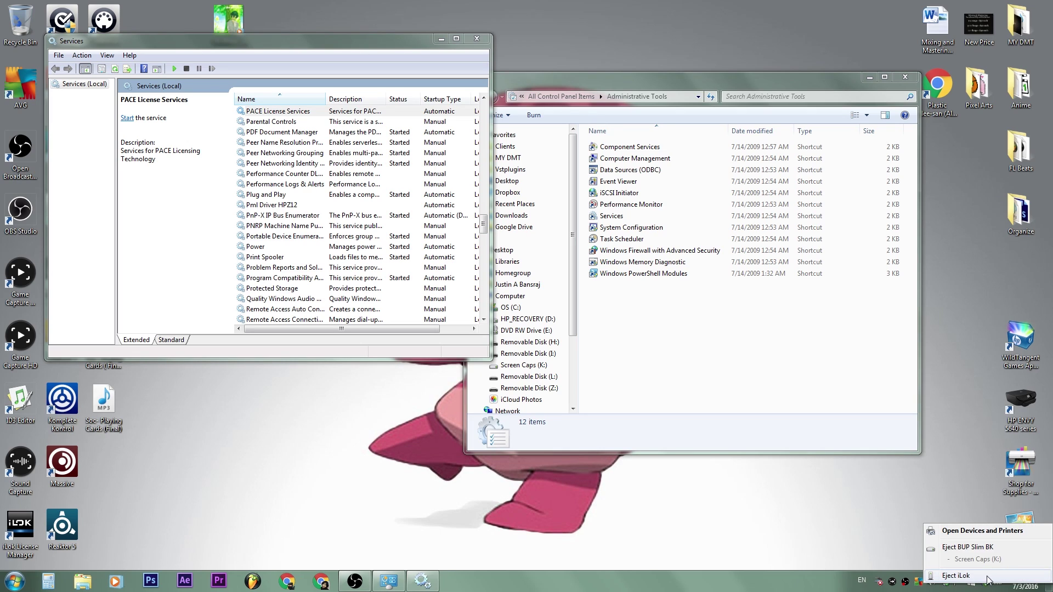
pyautogui.click(622, 316)
pyautogui.moveTo(283, 42); pyautogui.dragTo(329, 55)
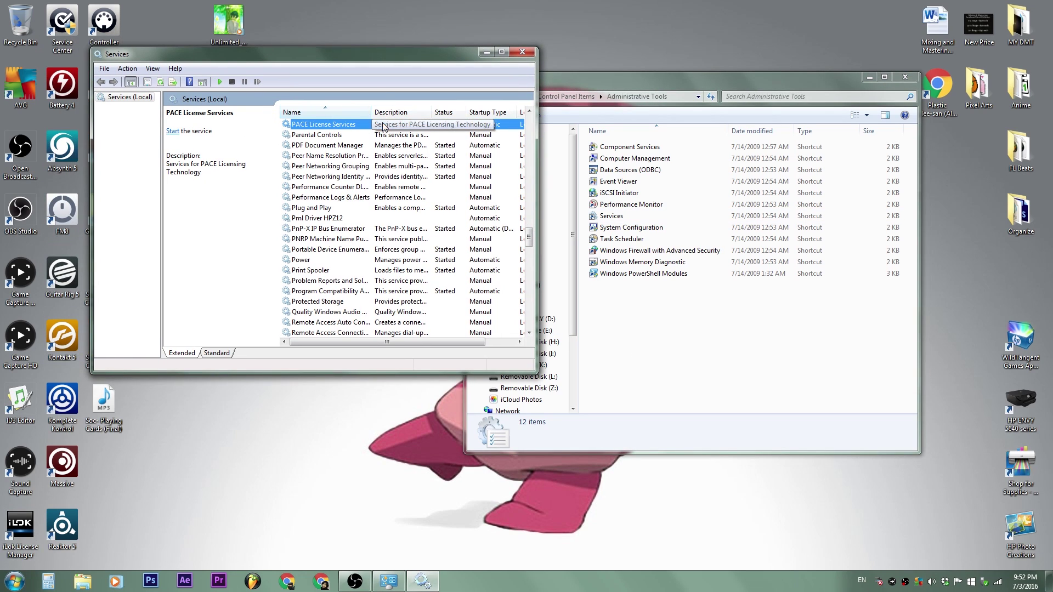
# Start PACE License Services, then launch iLok License Manager from its desktop shortcut
pyautogui.rightClick(361, 129)
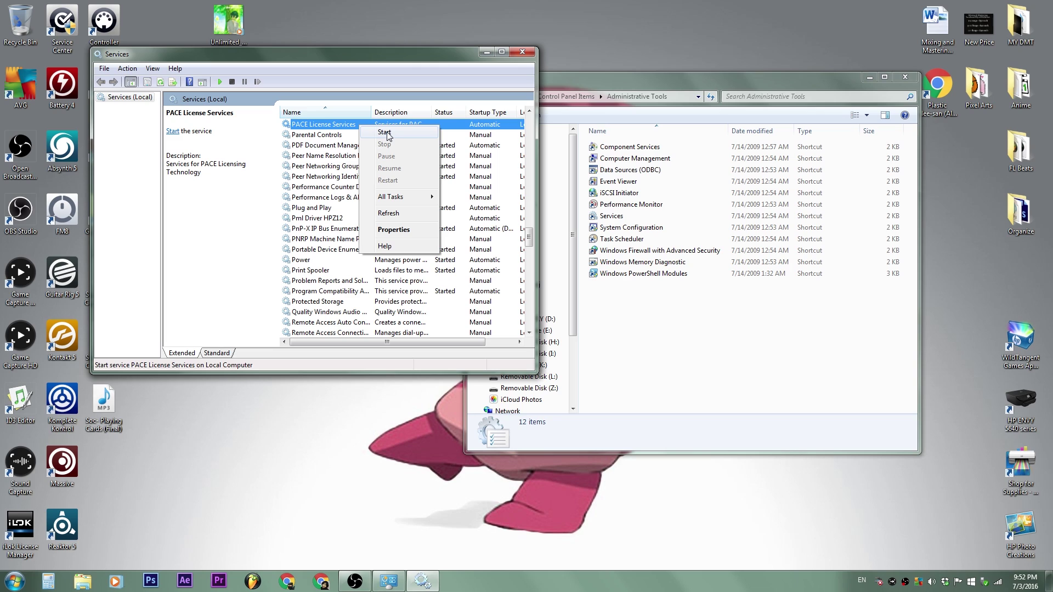
pyautogui.click(385, 132)
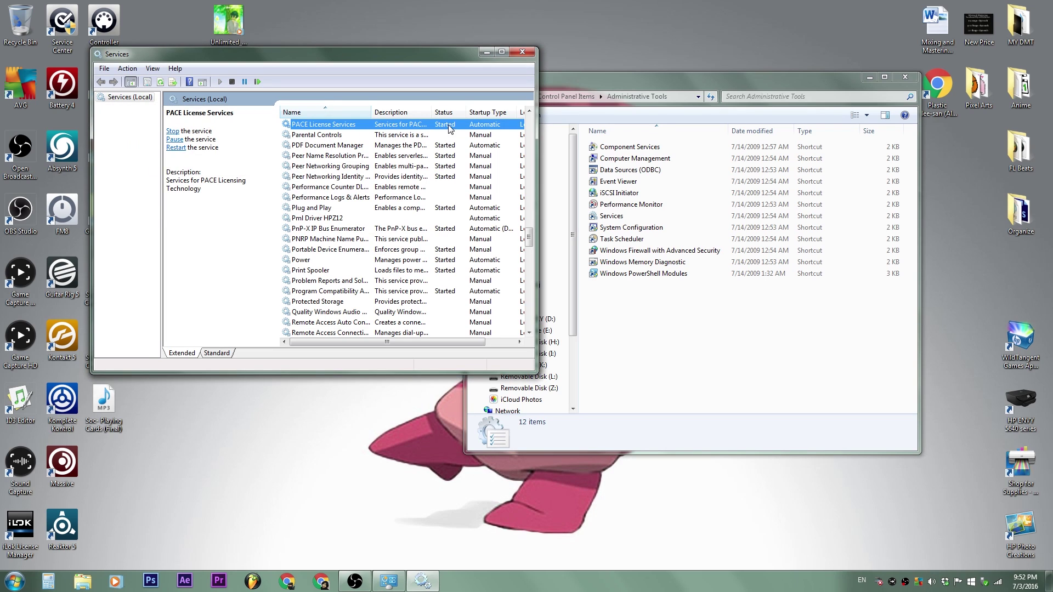
pyautogui.click(28, 522)
pyautogui.doubleClick(27, 522)
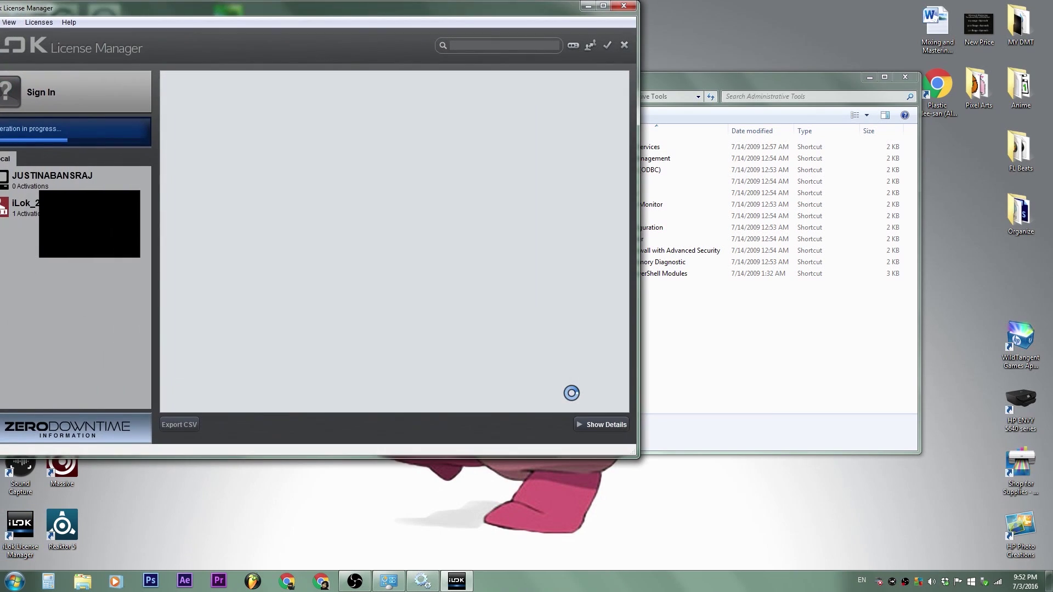
pyautogui.moveTo(419, 20); pyautogui.dragTo(588, 32)
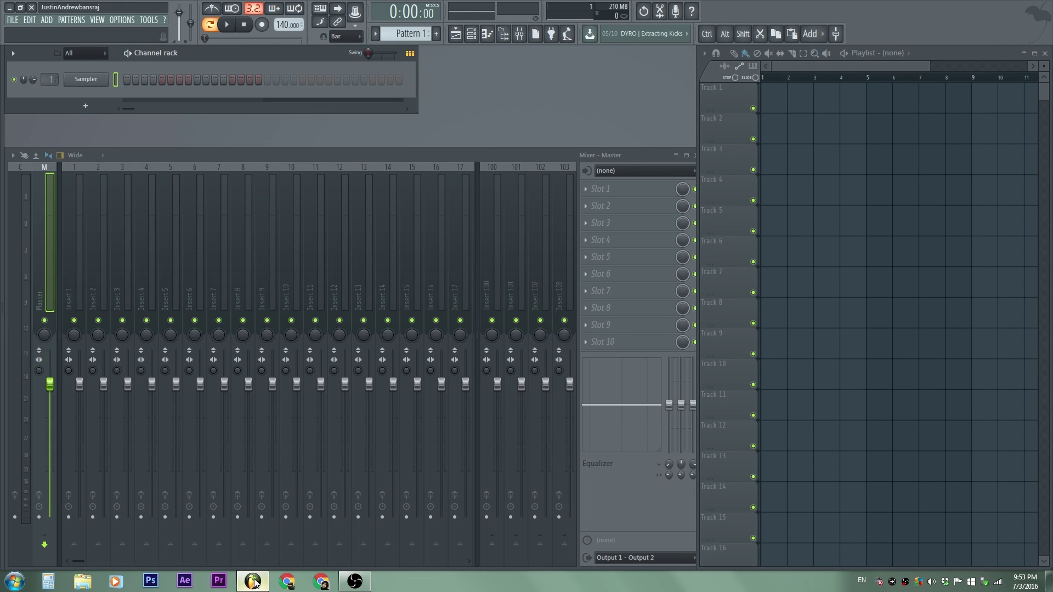
# Load Auto-Tune_8 into slot 1 of mixer Insert 5, move the activation dialog aside, and quit FL Studio
pyautogui.click(176, 223)
pyautogui.click(631, 189)
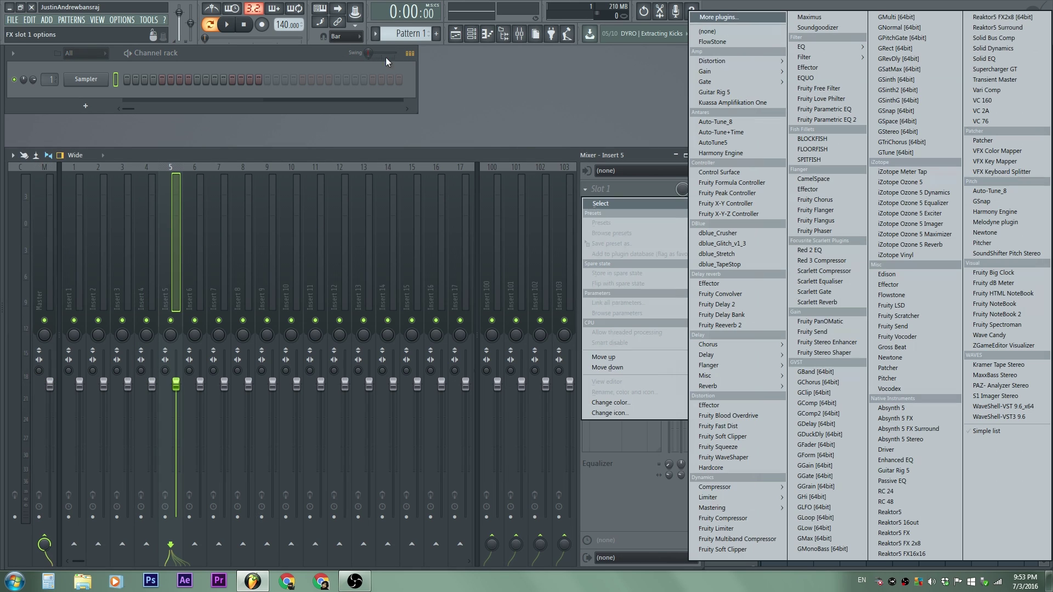
pyautogui.click(742, 121)
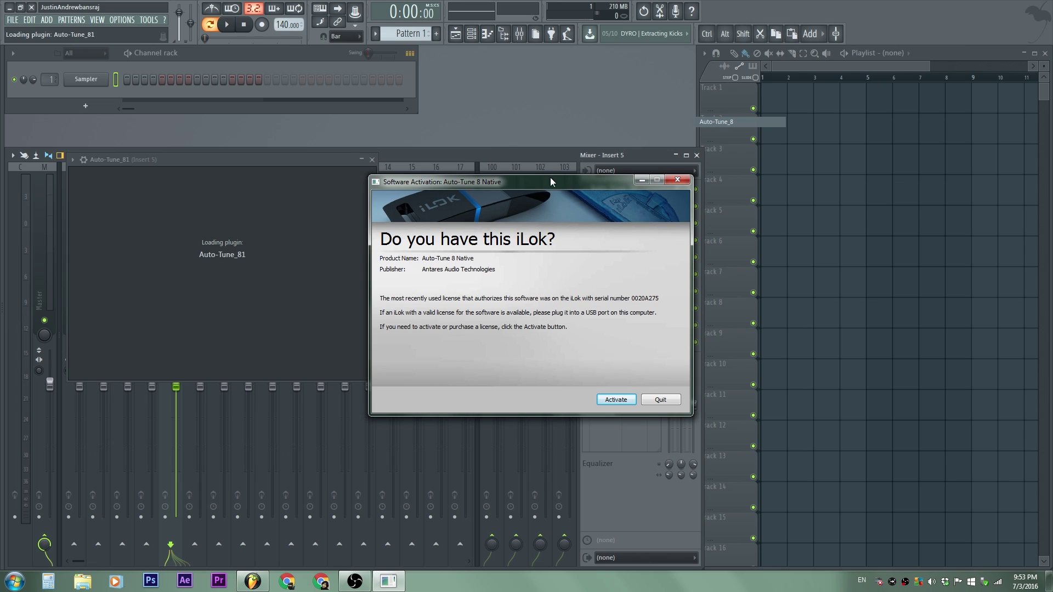
pyautogui.moveTo(551, 174); pyautogui.dragTo(652, 126)
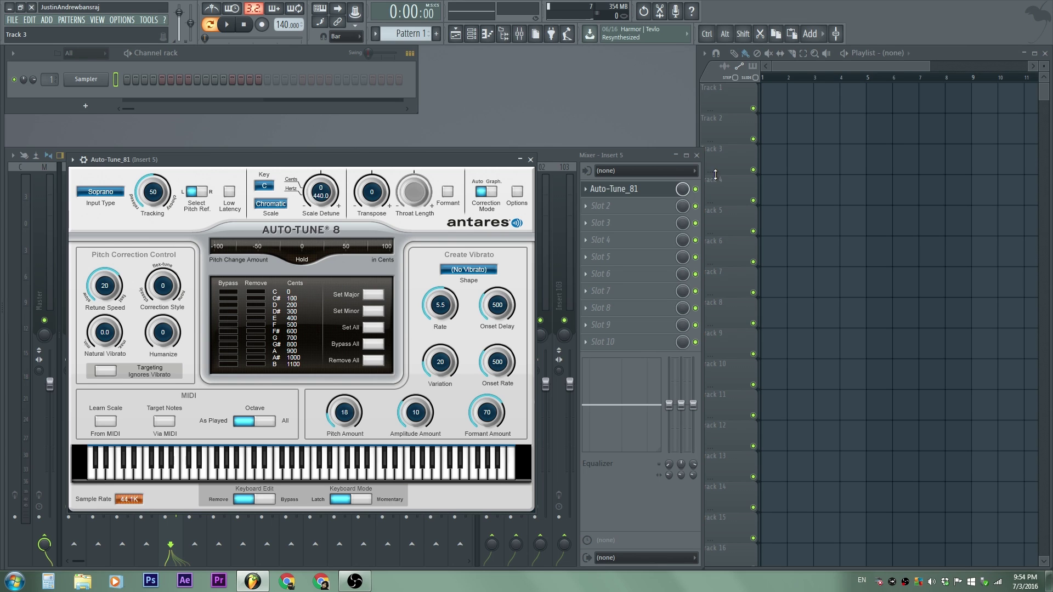
pyautogui.click(33, 10)
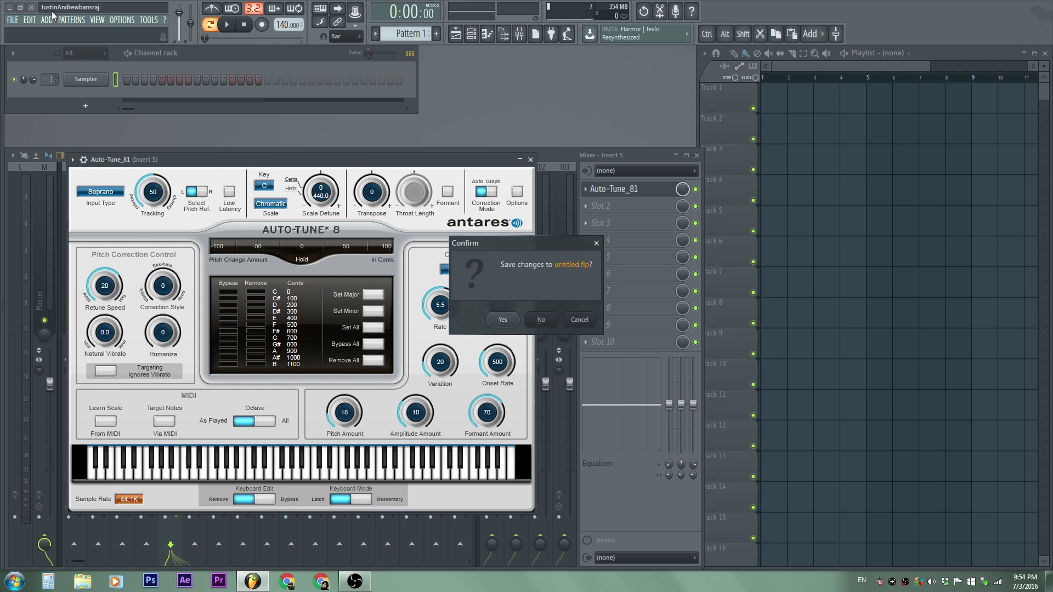
# Answer the save prompt to close FL Studio, then open Administrative Tools by searching 'administ'
pyautogui.click(546, 329)
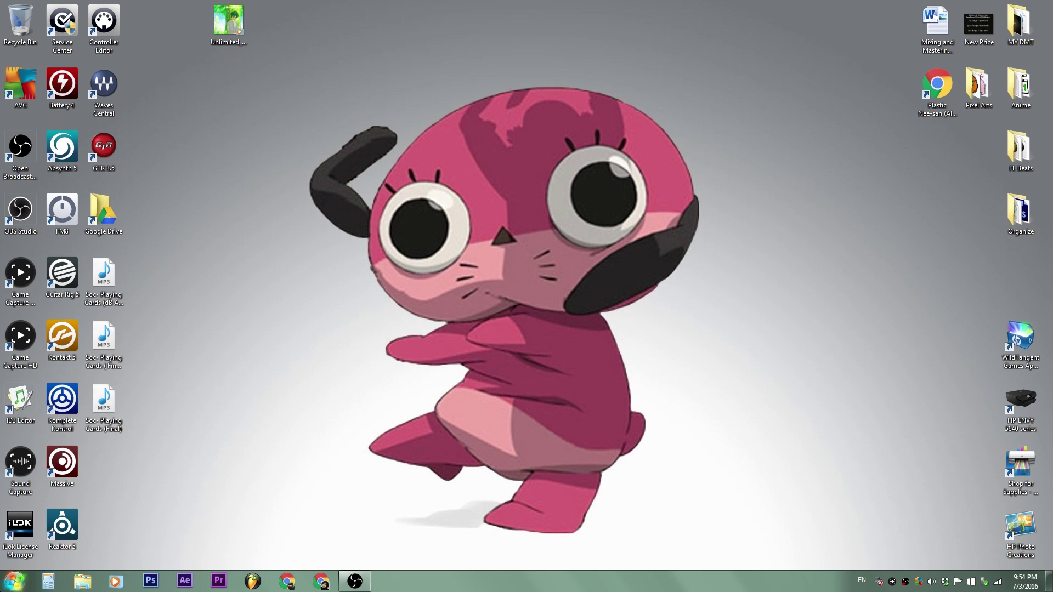
pyautogui.click(15, 581)
pyautogui.write('administ')
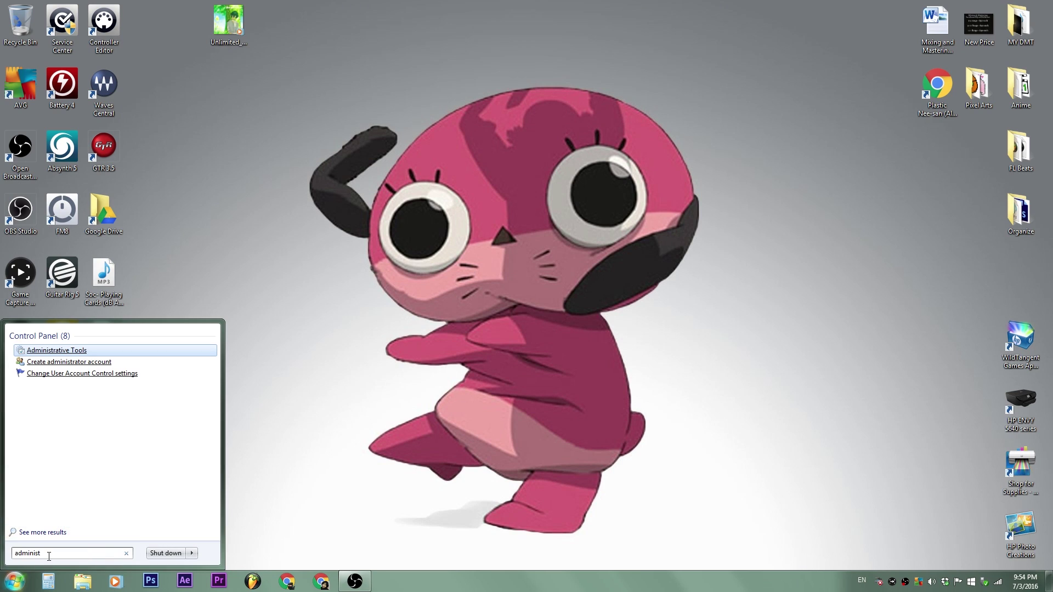
pyautogui.click(48, 354)
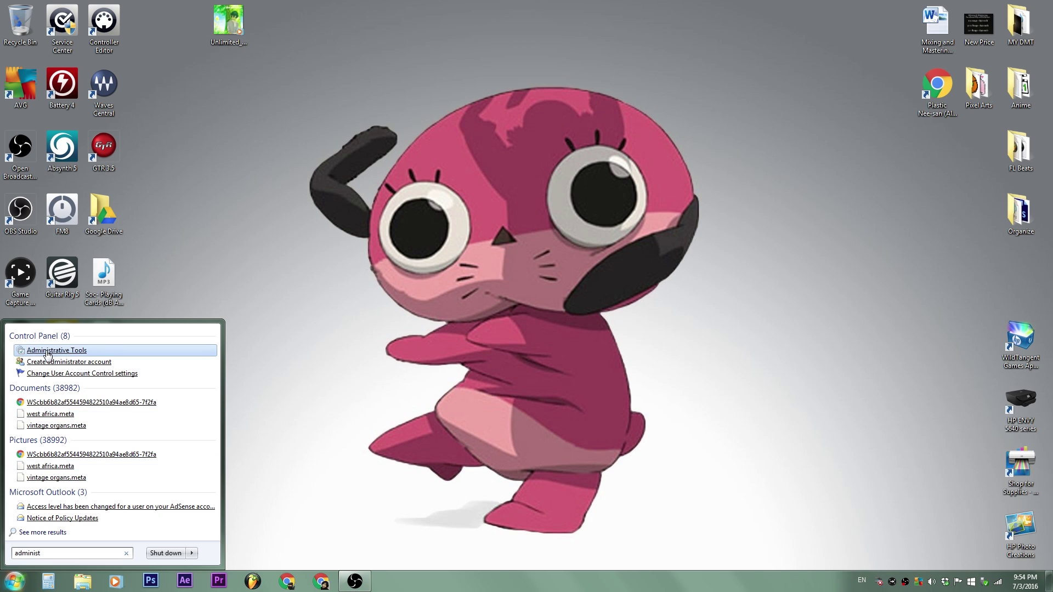
# Open the Services console and jump to PACE License Services, now showing Started
pyautogui.click(618, 221)
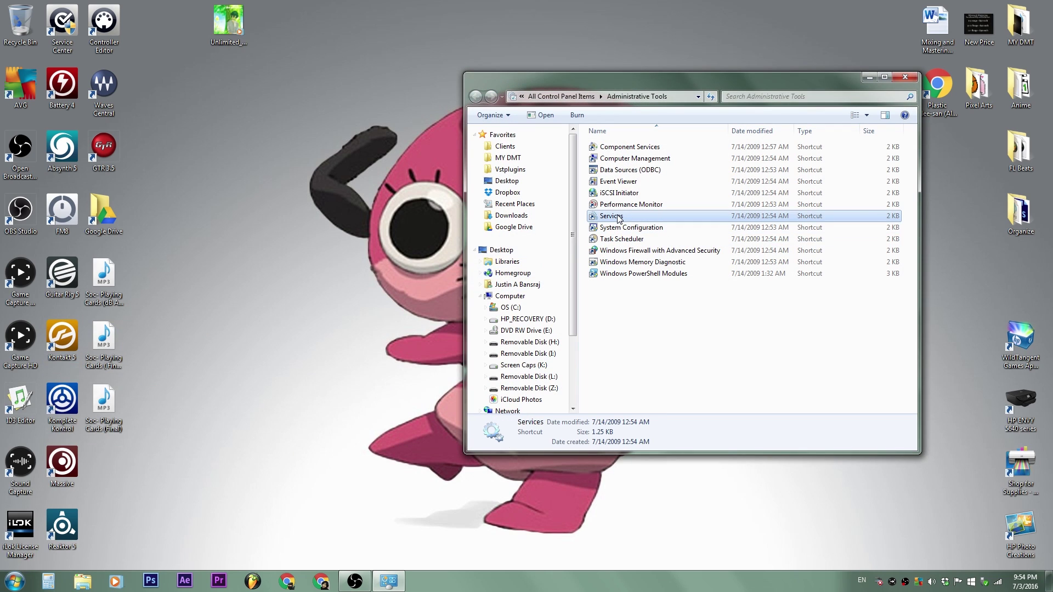
pyautogui.doubleClick(618, 217)
pyautogui.click(358, 216)
pyautogui.press('p')
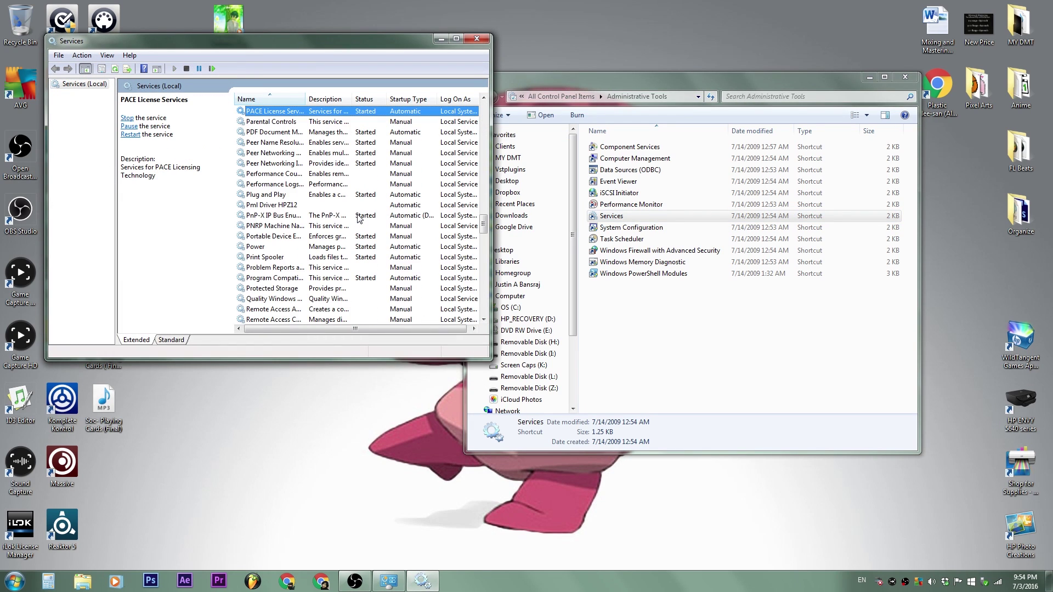
pyautogui.hscroll(1, 338, 124)
pyautogui.rightClick(343, 111)
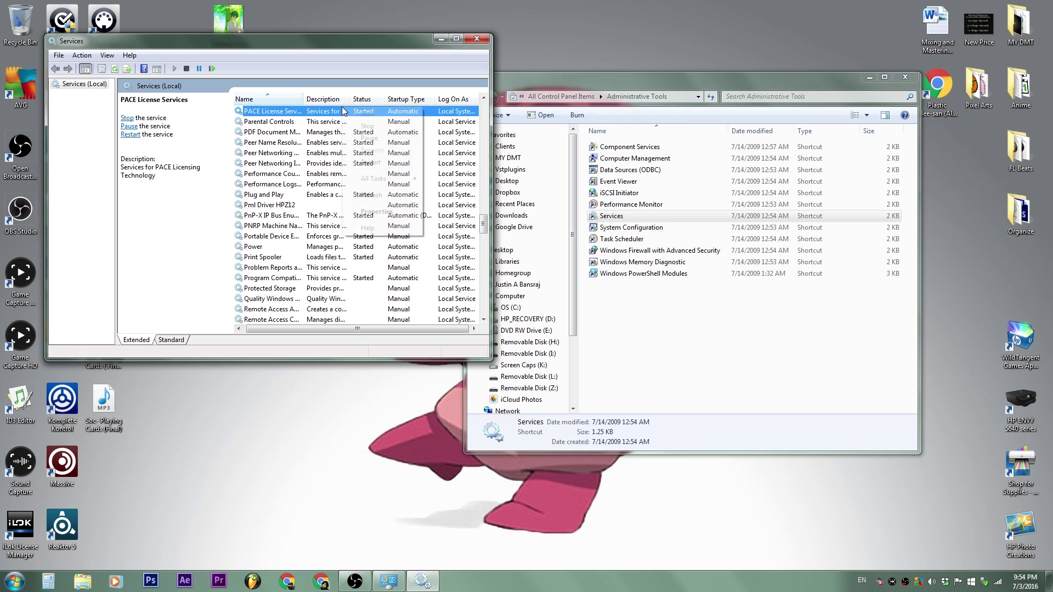
pyautogui.click(309, 116)
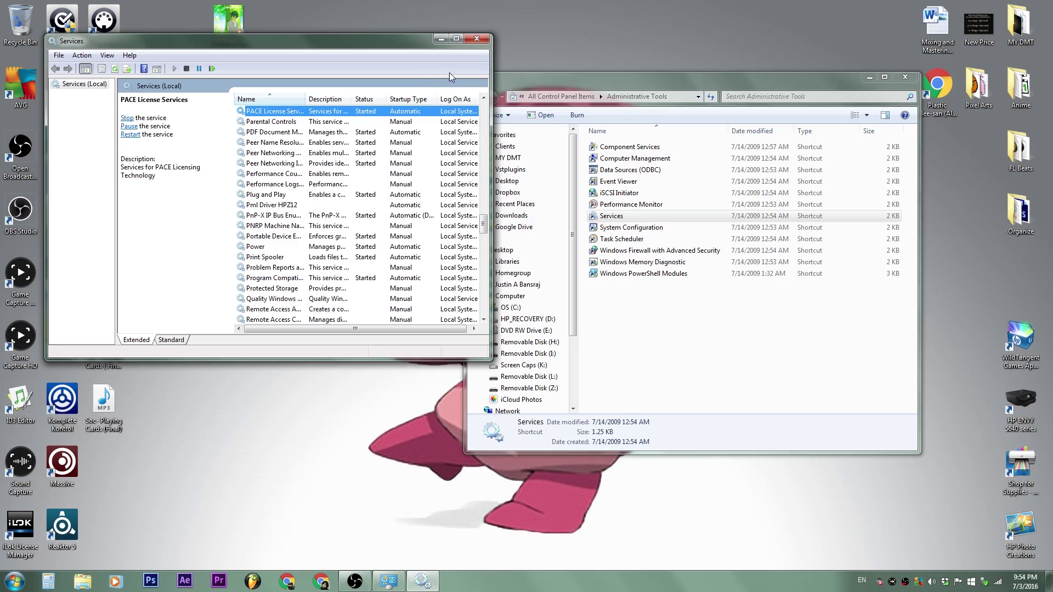
pyautogui.moveTo(404, 45); pyautogui.dragTo(406, 53)
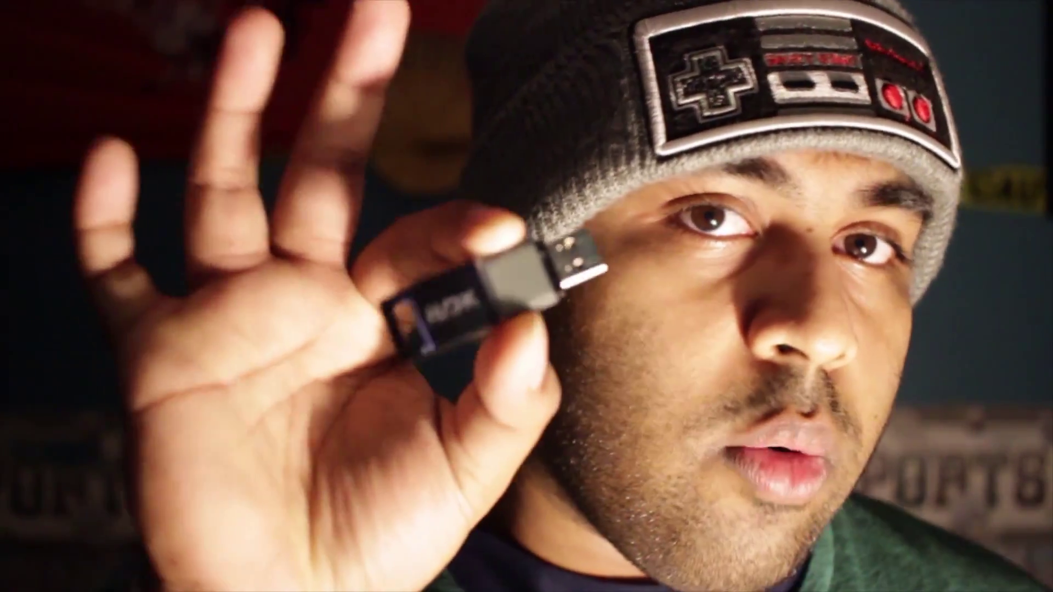